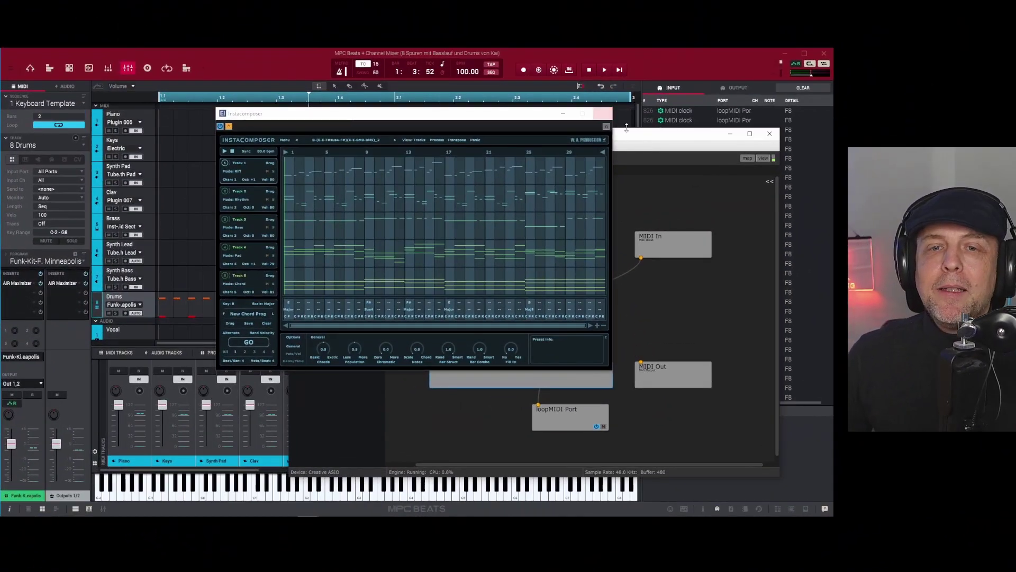
# Start InstaComposer playback so MPC Beats follows its clock at 80 BPM and logs its notes
pyautogui.click(731, 134)
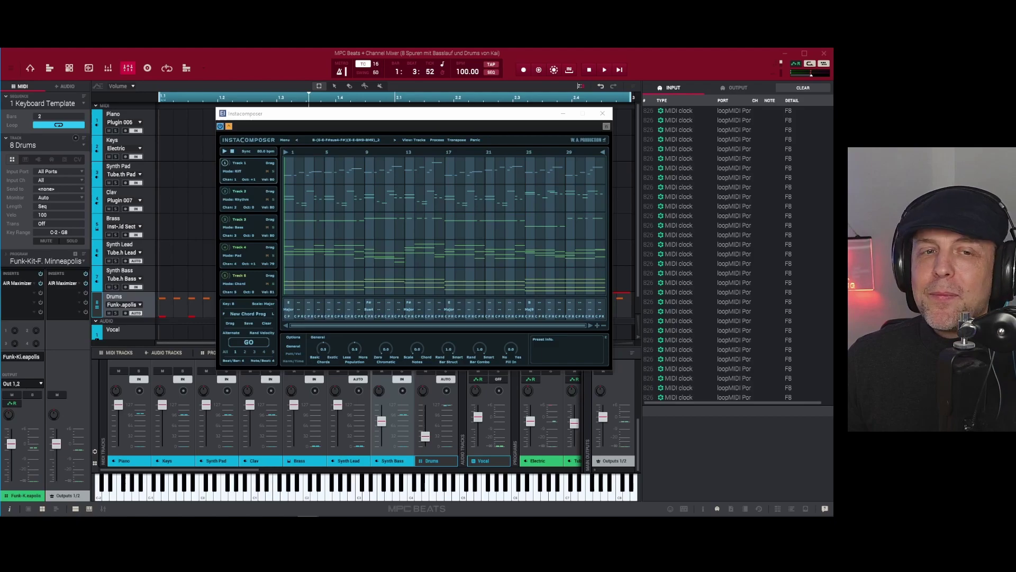
pyautogui.press('space')
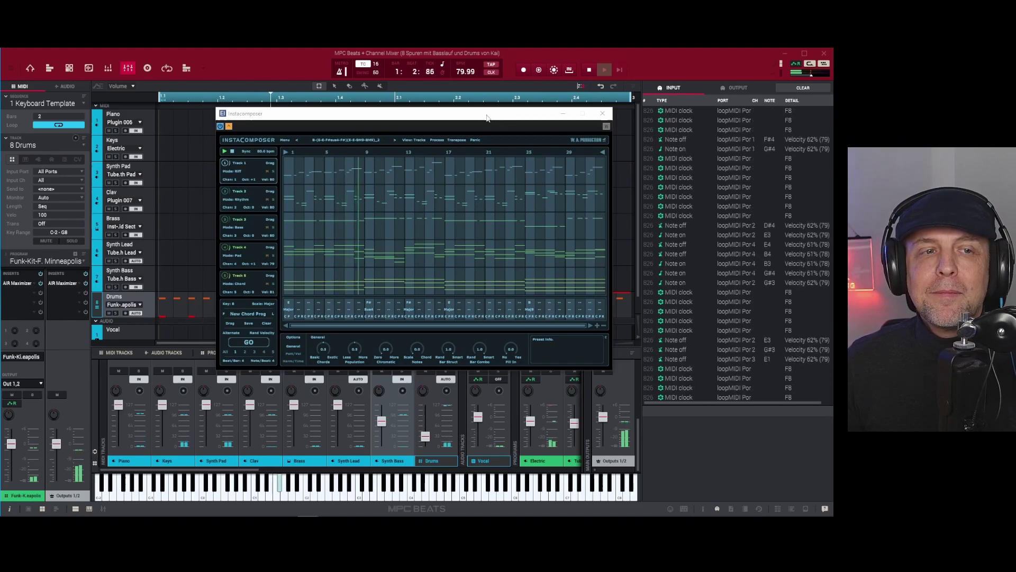
pyautogui.moveTo(489, 119); pyautogui.dragTo(575, 110)
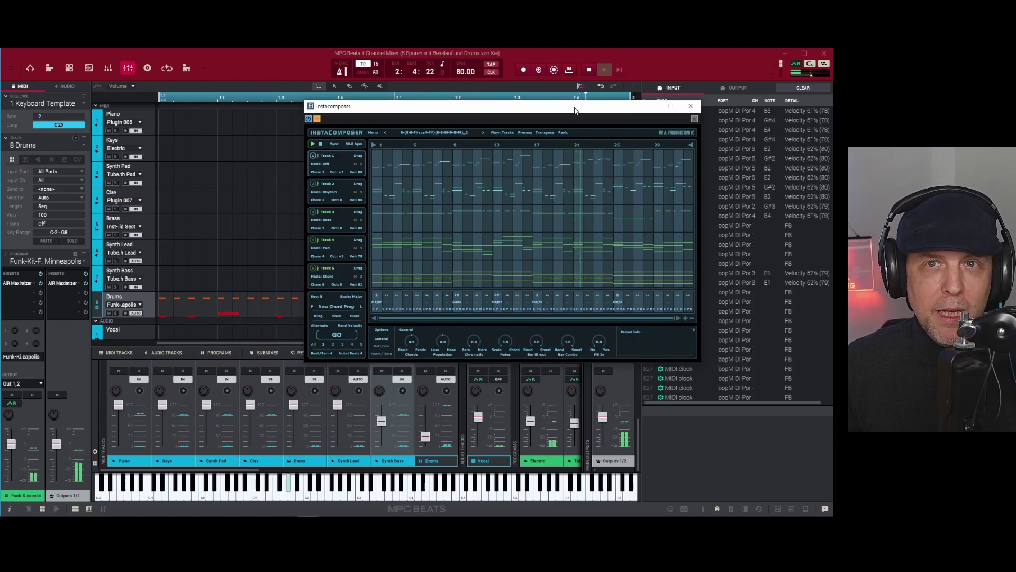
pyautogui.moveTo(575, 110); pyautogui.dragTo(564, 113)
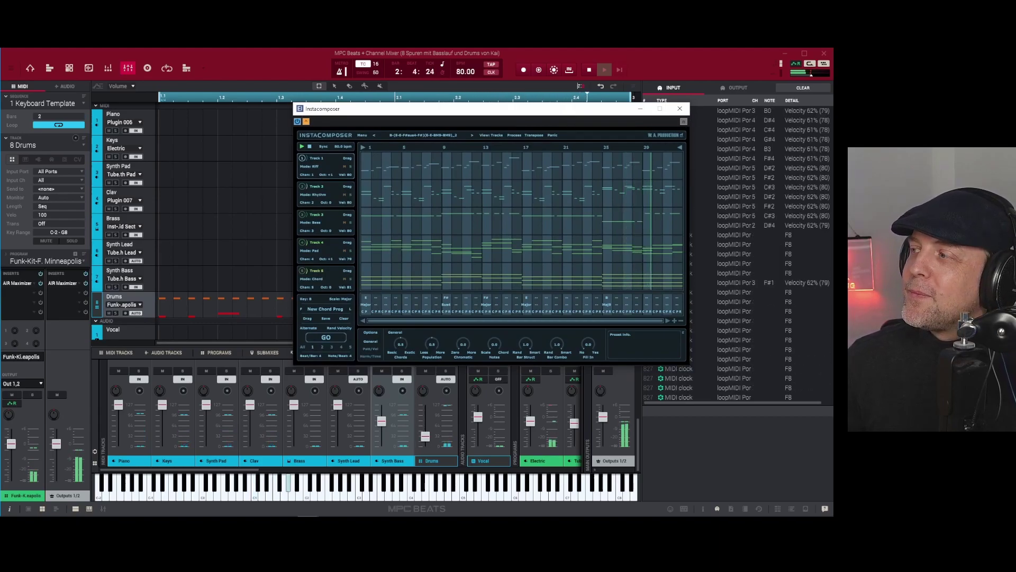
# Stop the clock-synced playback so MPC Beats returns to its own 100 BPM tempo
pyautogui.press('space')
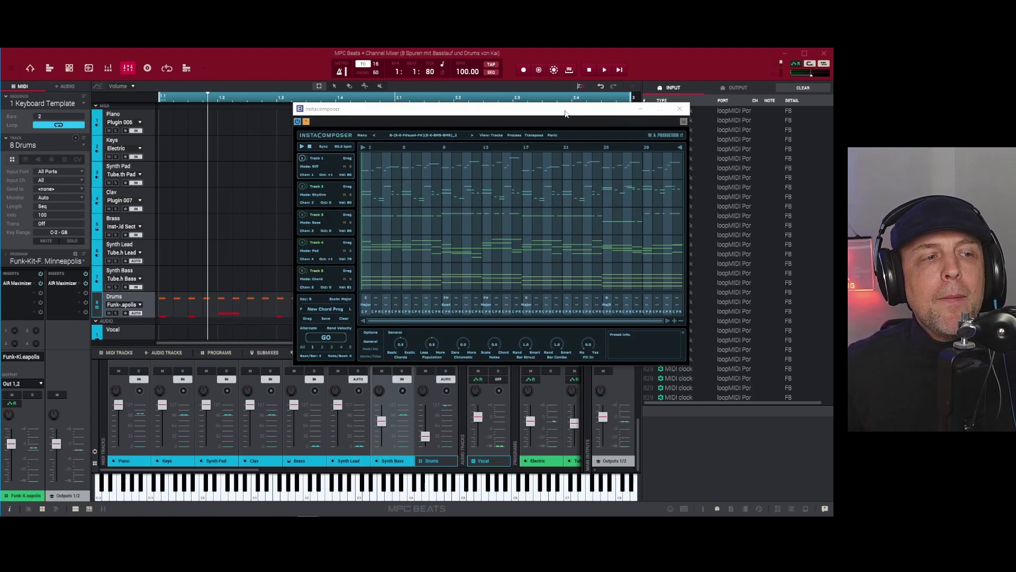
# Check the drum track's Input Ch choices and leave the channel set to All
pyautogui.click(47, 180)
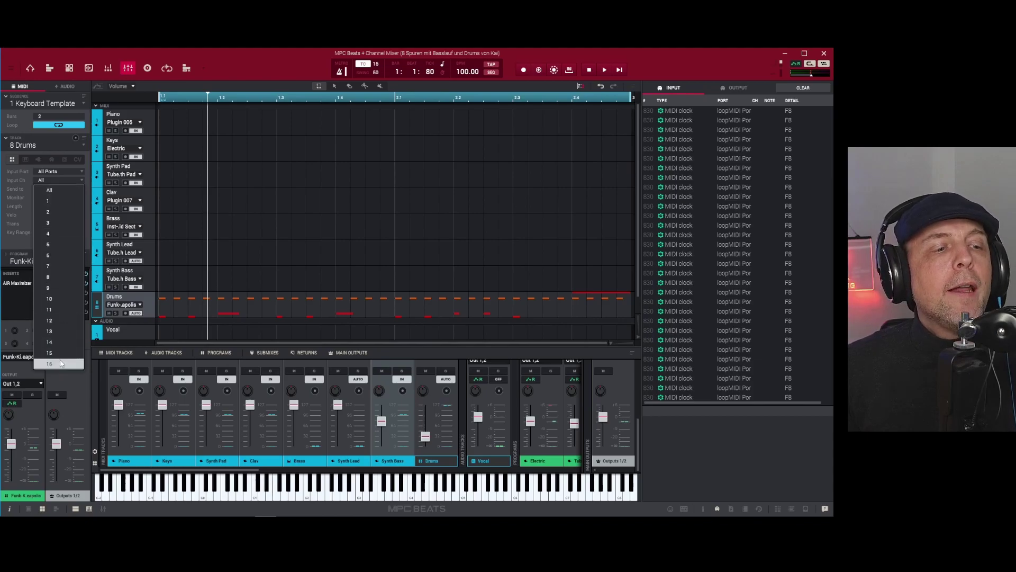
pyautogui.click(56, 179)
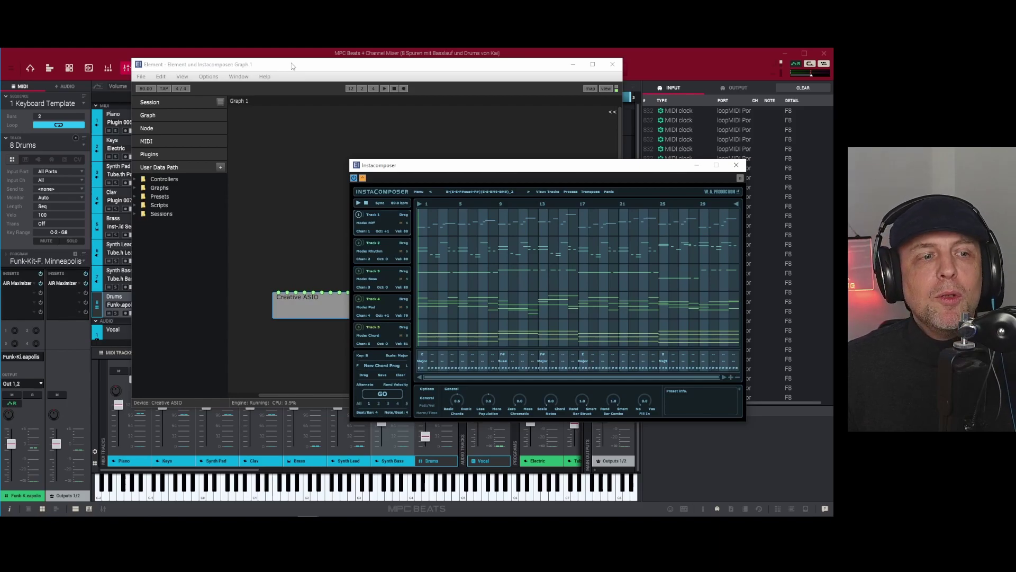
# Move the Instacomposer window up and the Creative ASIO node to the bottom of the graph
pyautogui.moveTo(490, 166); pyautogui.dragTo(805, 161)
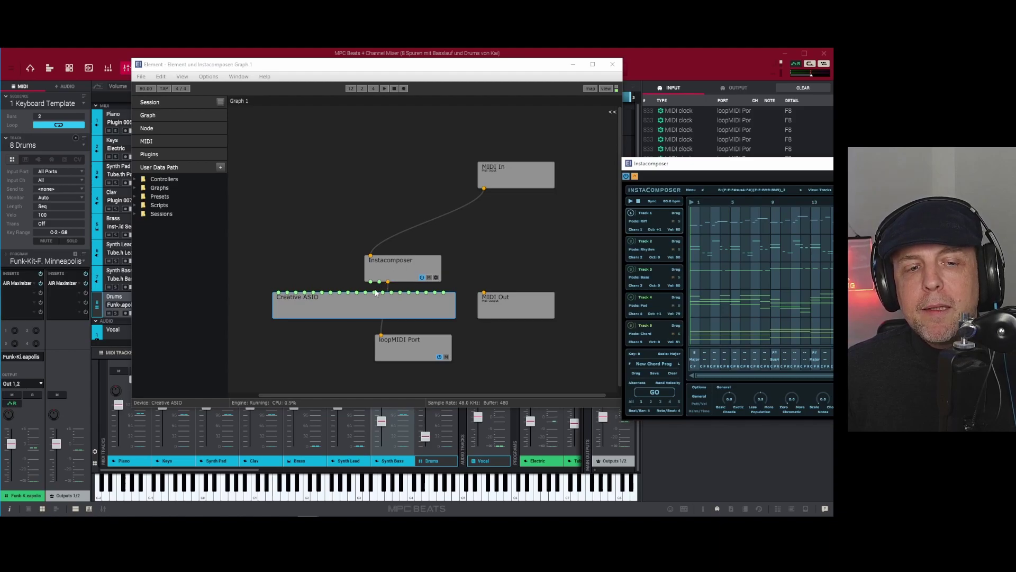
pyautogui.moveTo(369, 310); pyautogui.dragTo(425, 379)
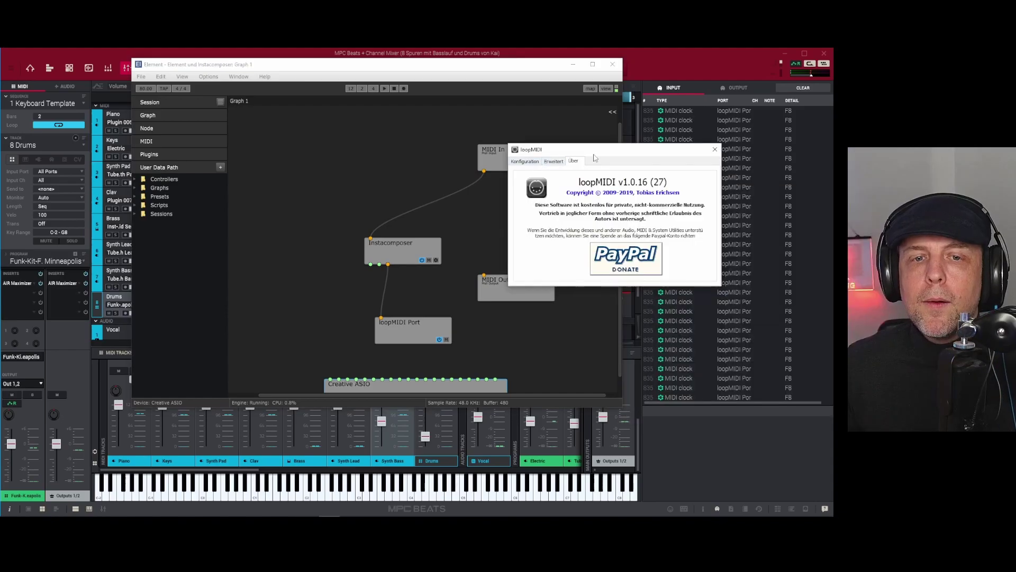
# View loopMIDI's Konfiguration tab listing loopMIDI Port and loopMIDI Port 1
pyautogui.moveTo(626, 153); pyautogui.dragTo(512, 135)
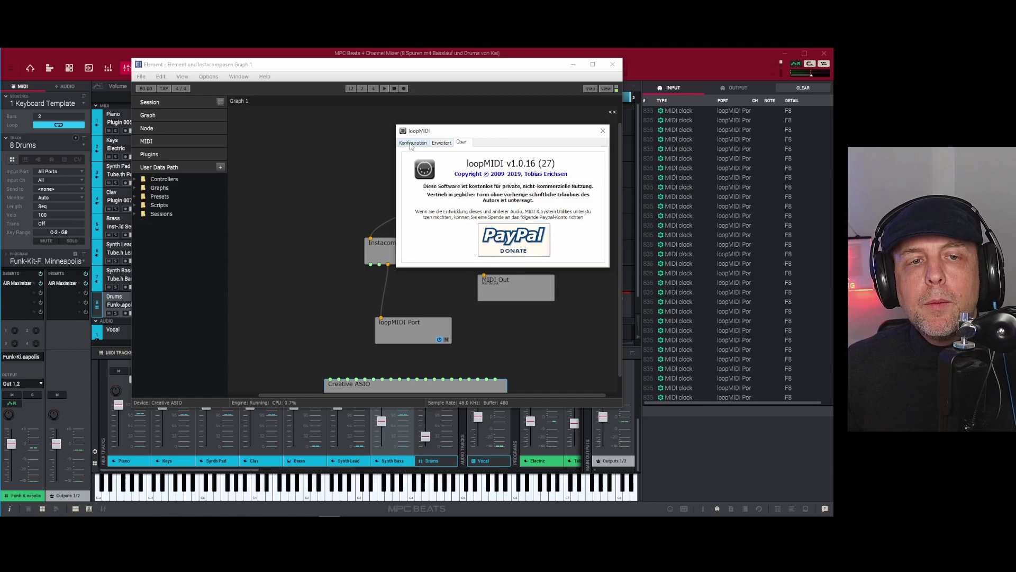
pyautogui.click(411, 143)
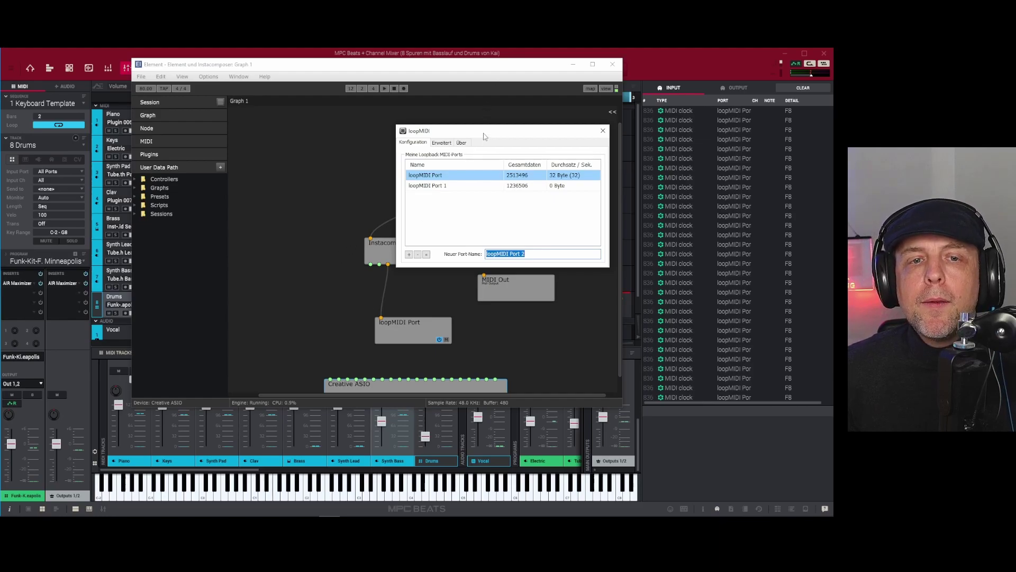
pyautogui.moveTo(482, 136); pyautogui.dragTo(654, 131)
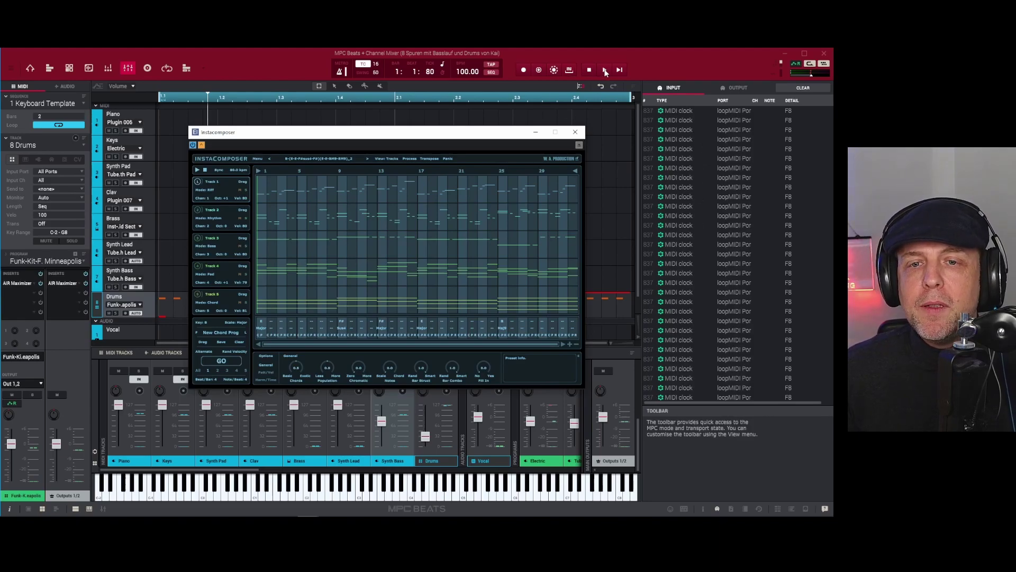
# Test MPC Beats play and stop, then run playback synced to Instacomposer's clock
pyautogui.click(604, 70)
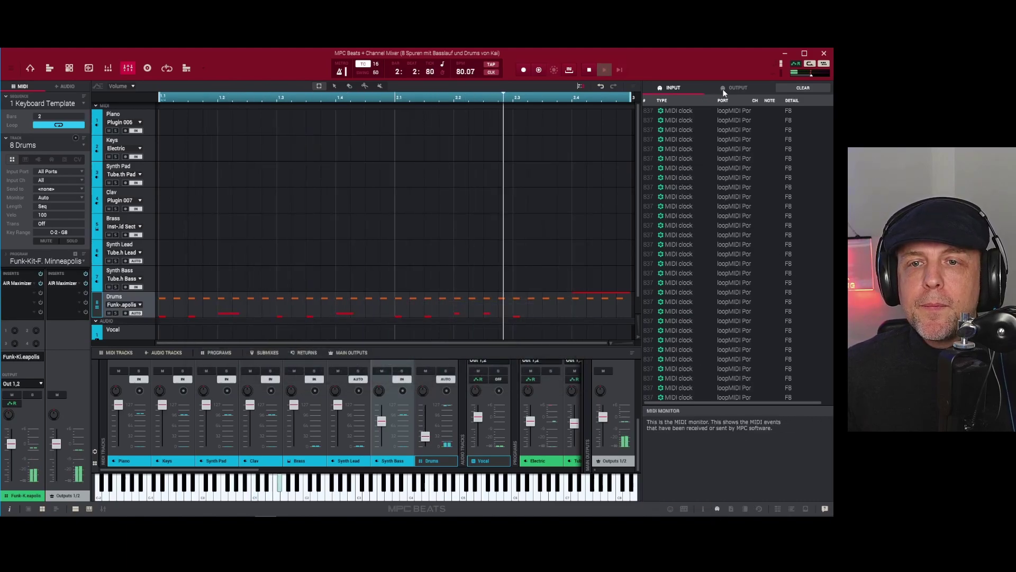
pyautogui.click(587, 70)
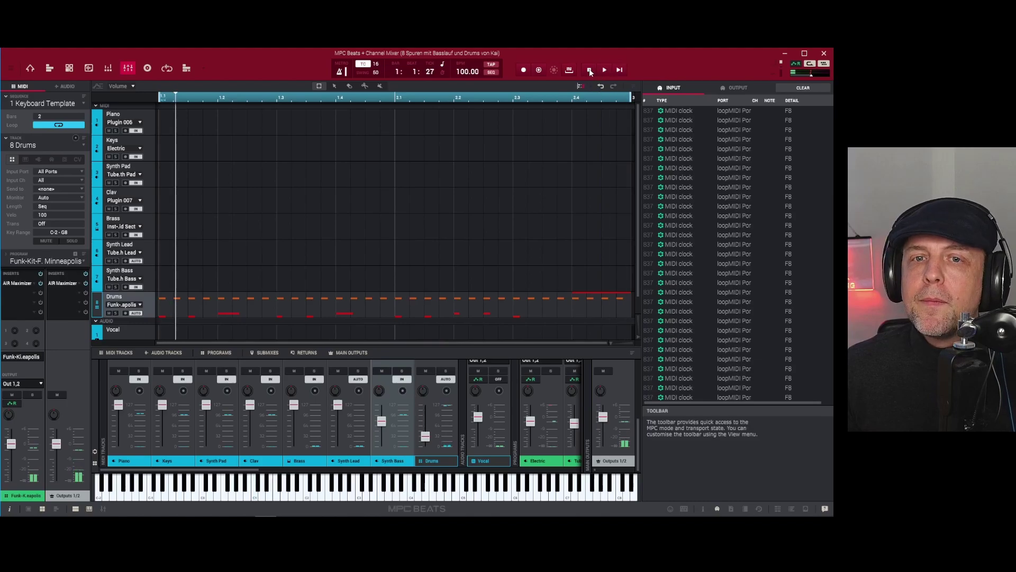
pyautogui.hotkey('alt', 'Tab')
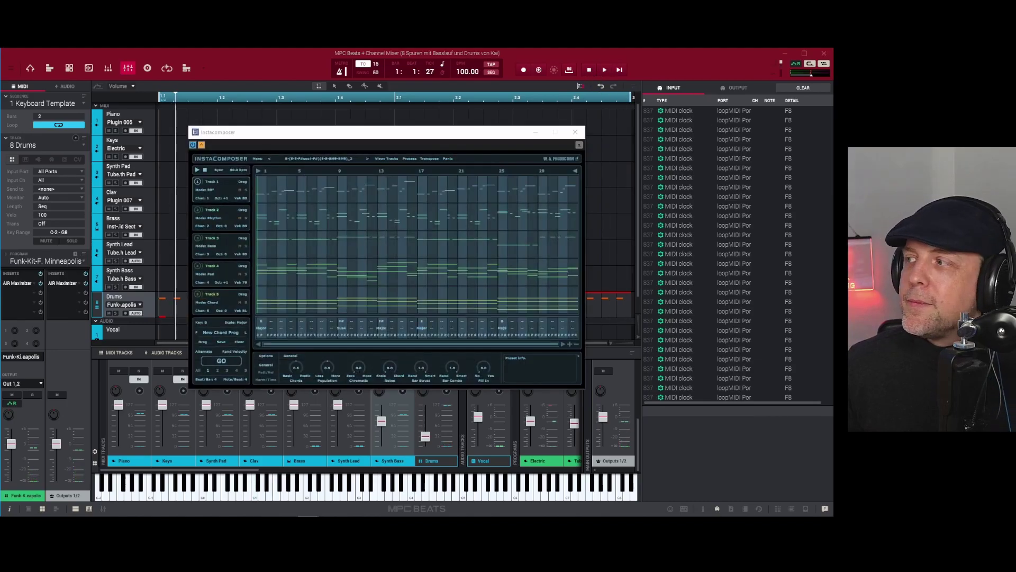
pyautogui.press('space')
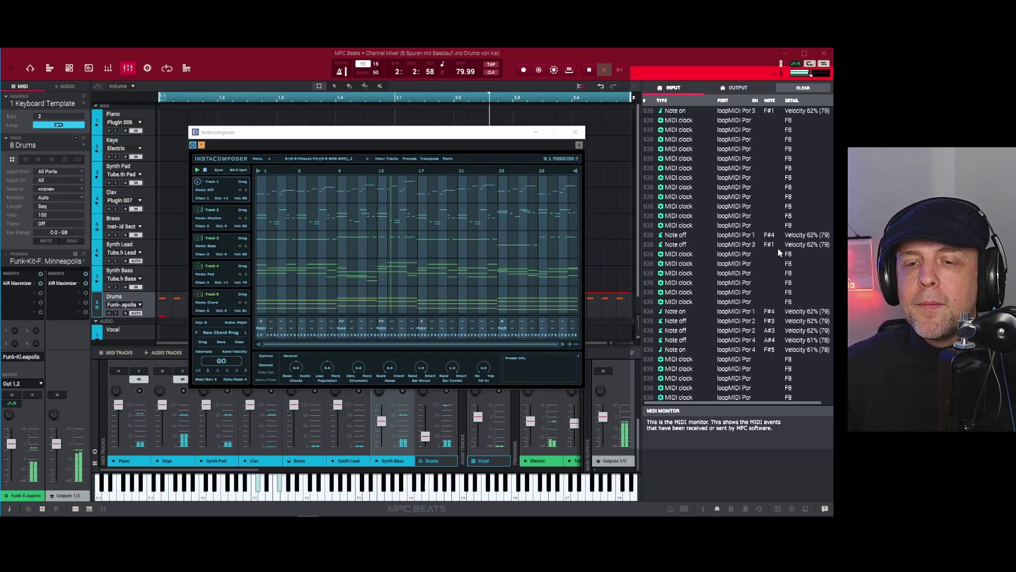
pyautogui.click(589, 69)
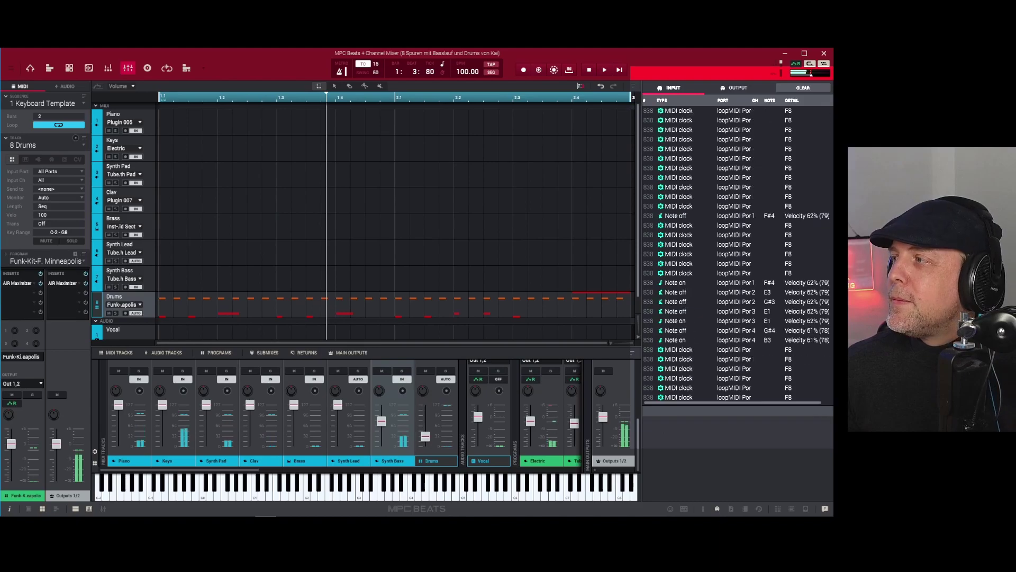
# Restart playback and show the Piano track's inspector with loopMIDI Port input on channel 1
pyautogui.press('space')
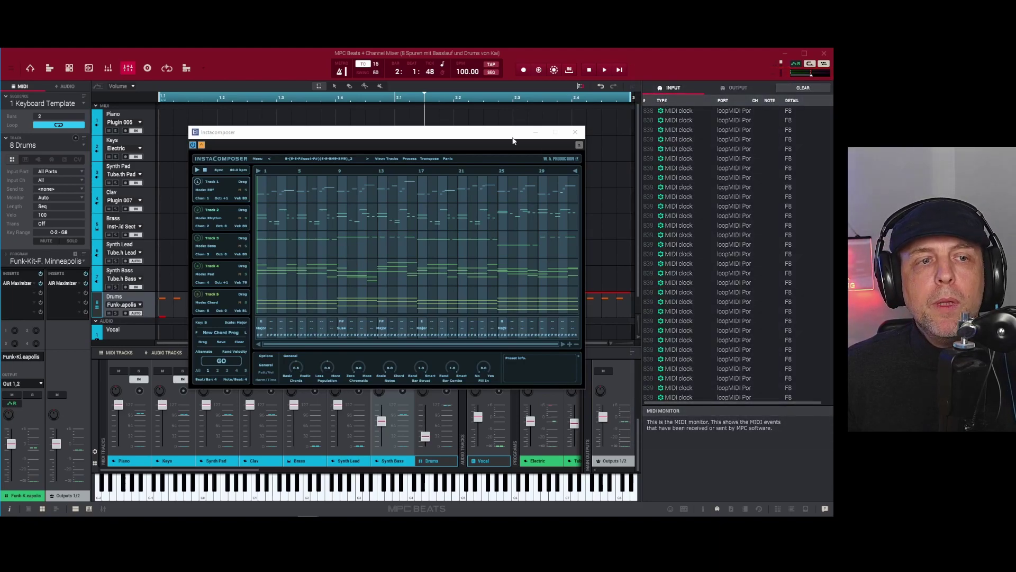
pyautogui.moveTo(447, 138); pyautogui.dragTo(602, 141)
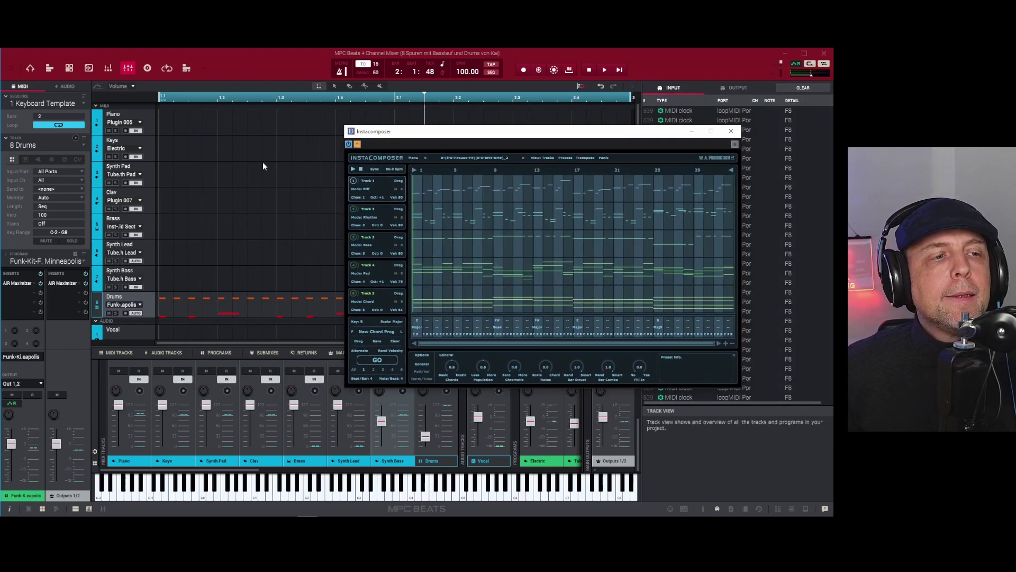
pyautogui.click(140, 118)
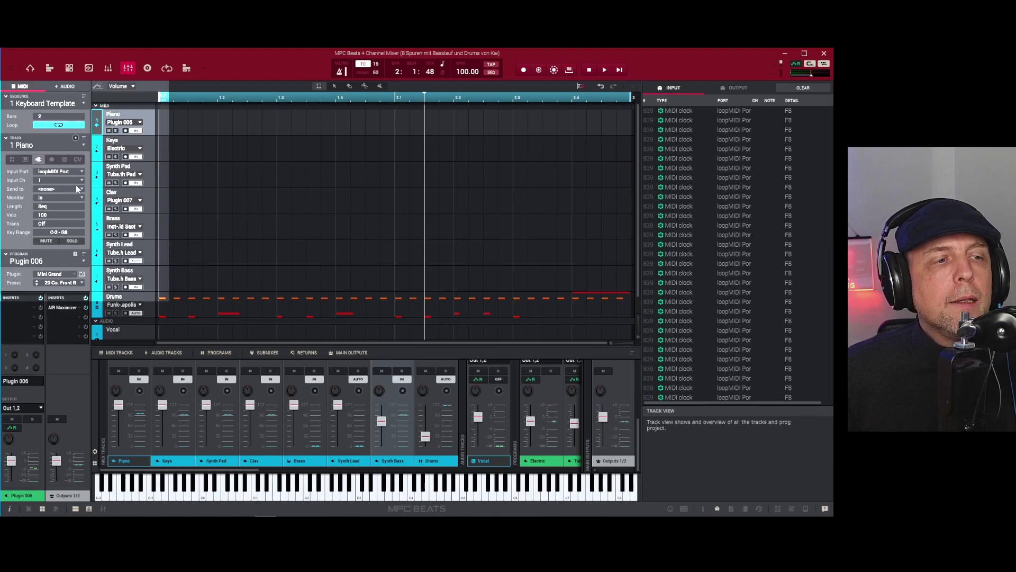
# Show the Keys track's inspector with loopMIDI Port input on channel 2
pyautogui.click(40, 185)
pyautogui.click(40, 184)
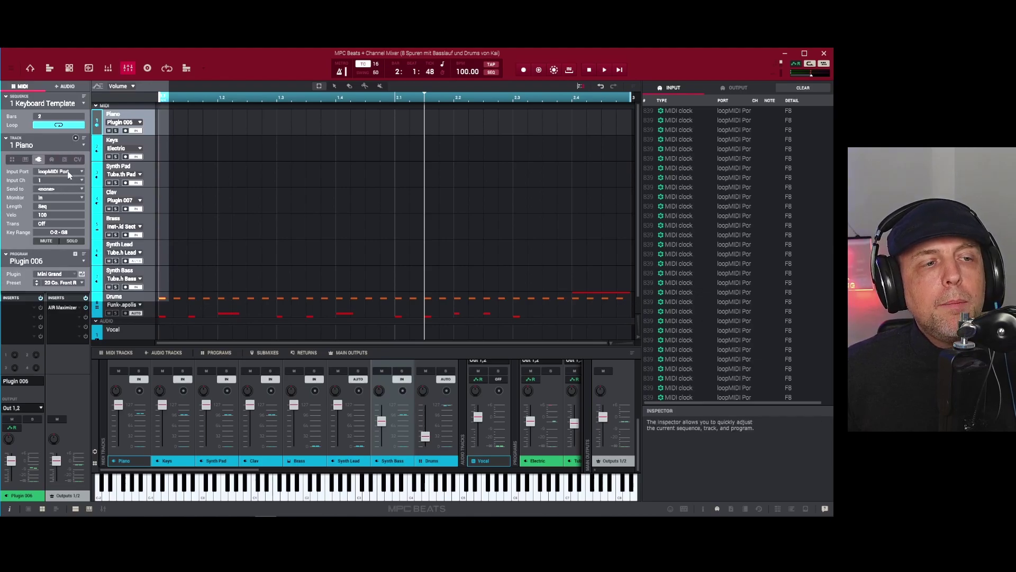
pyautogui.click(147, 142)
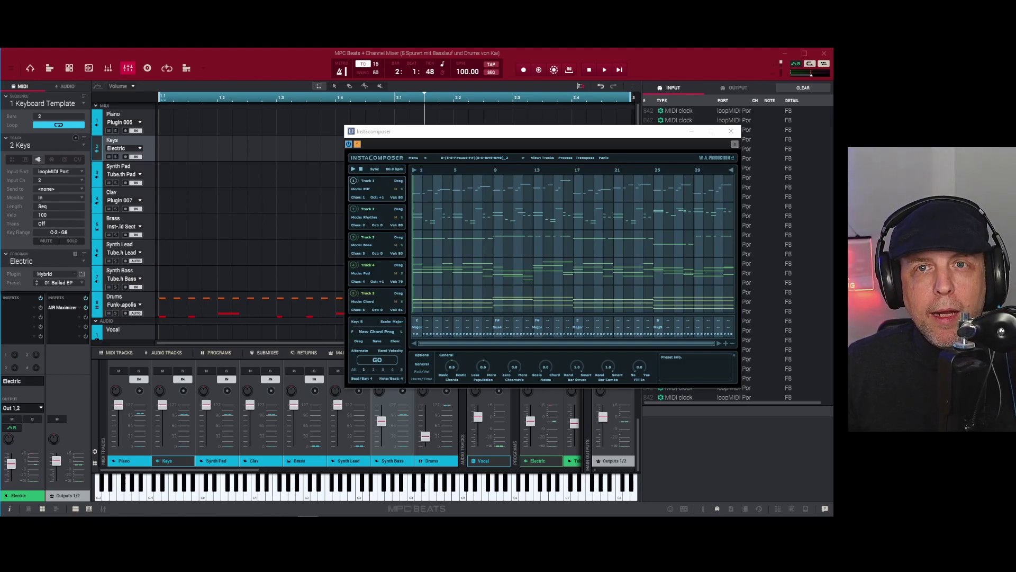
# Play the sequence briefly and stop it near bar 1.3 at 100.00 BPM
pyautogui.click(606, 70)
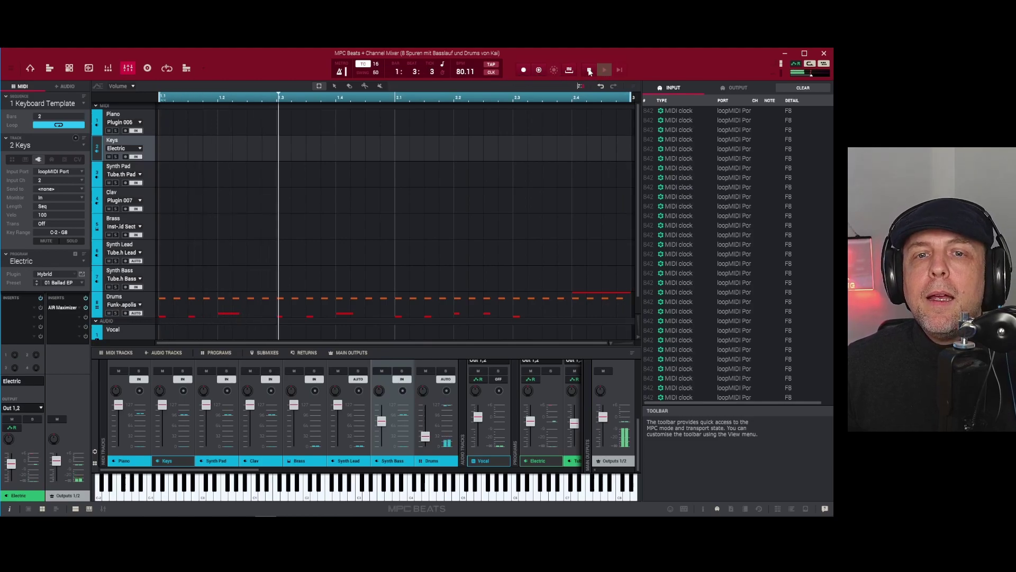
pyautogui.click(594, 72)
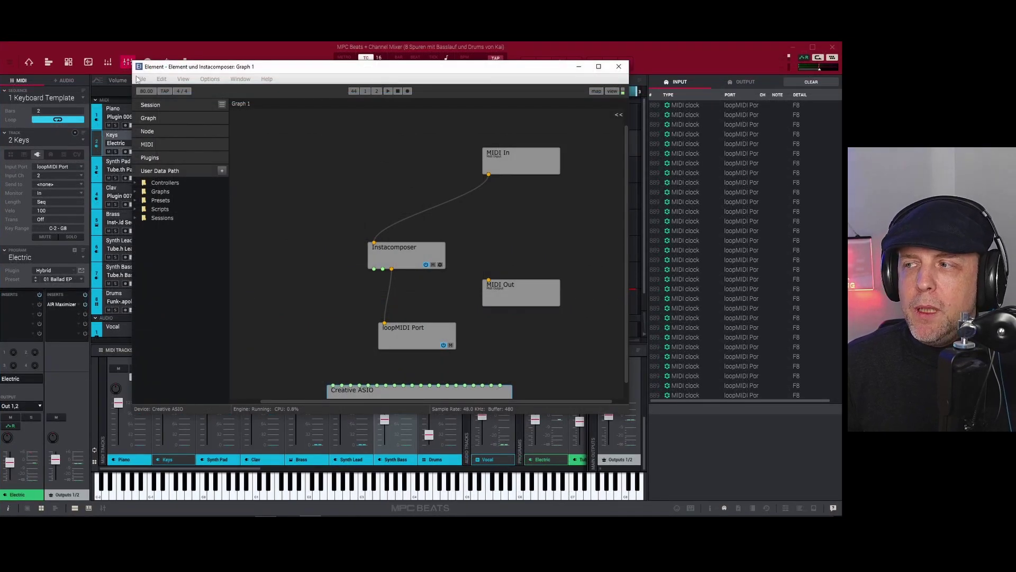
pyautogui.click(141, 85)
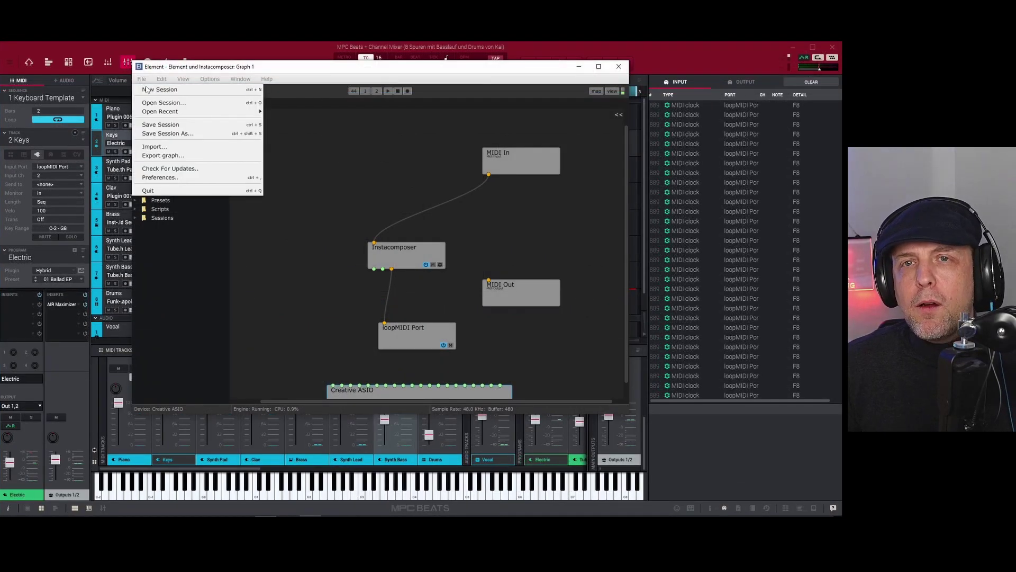
pyautogui.click(169, 177)
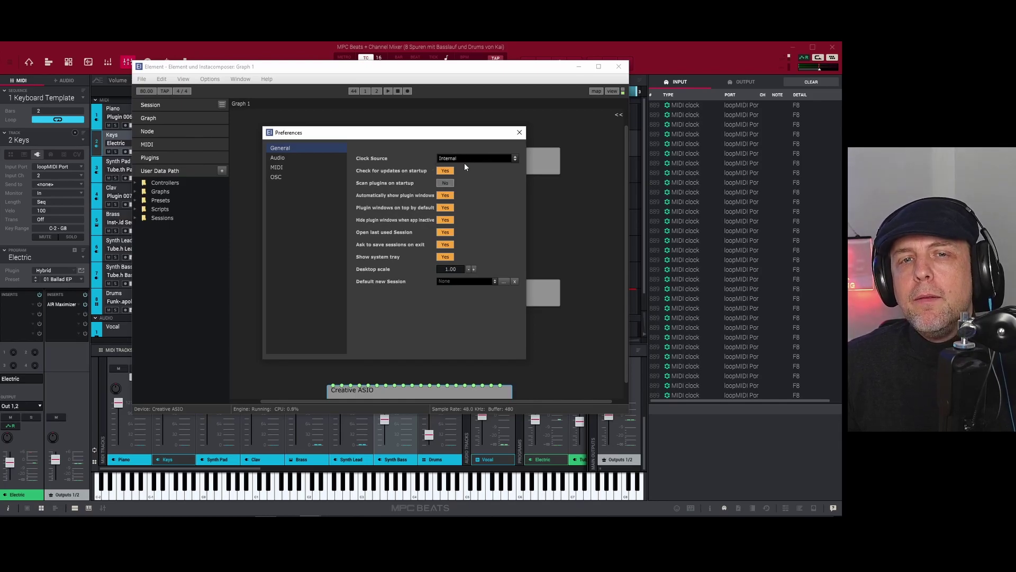
pyautogui.click(276, 167)
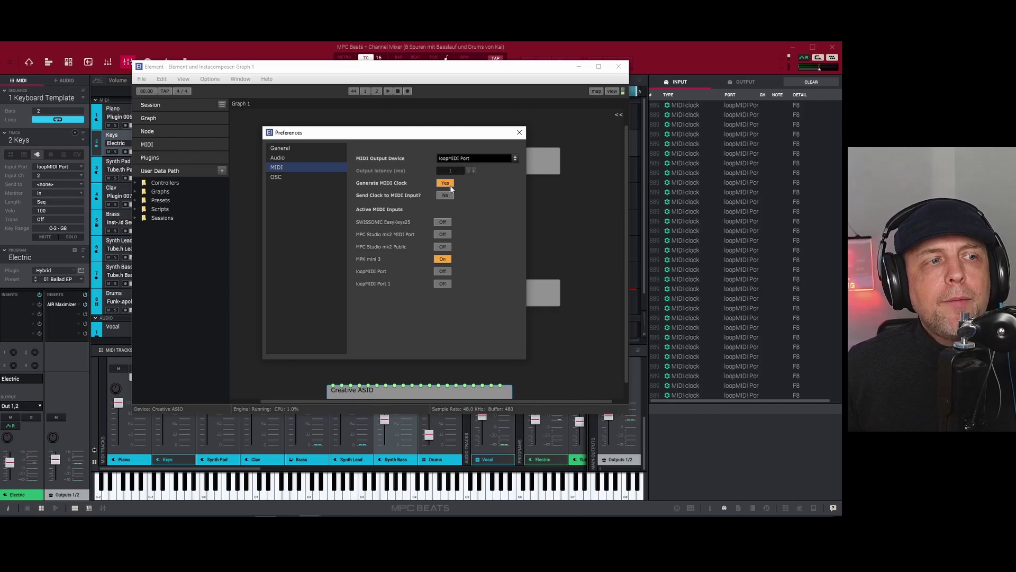
pyautogui.click(519, 132)
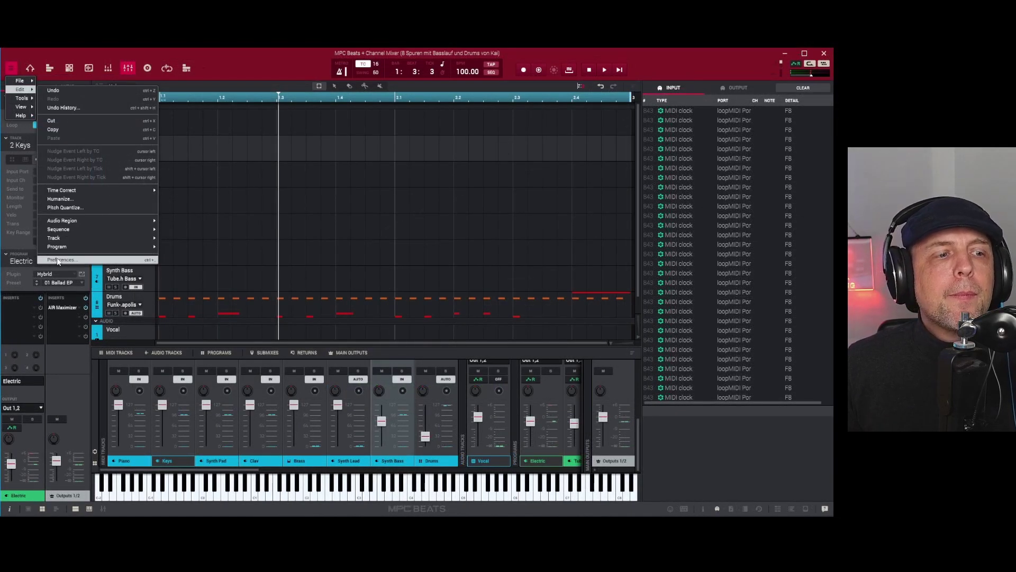
pyautogui.click(56, 258)
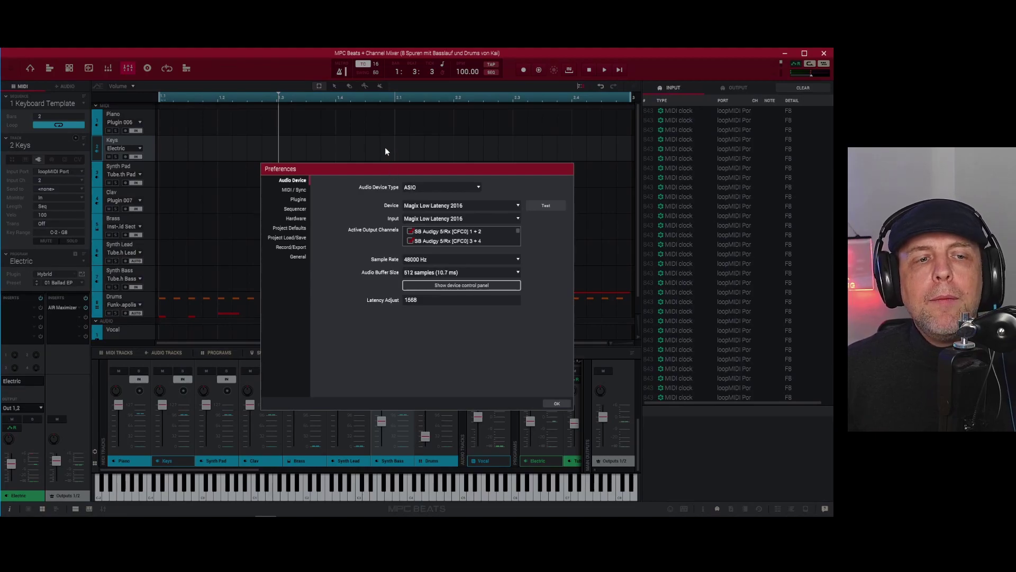
pyautogui.click(294, 190)
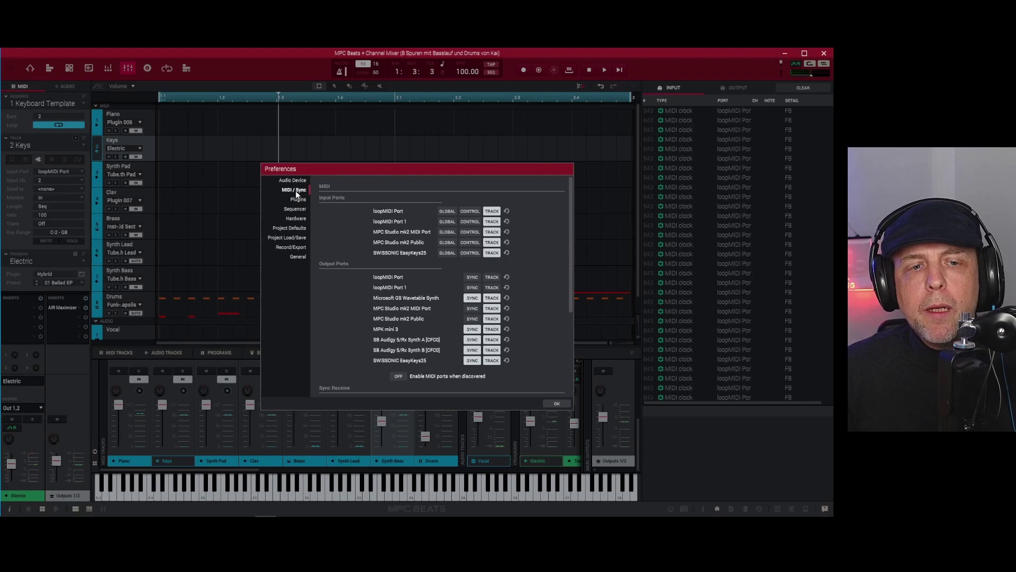
pyautogui.scroll(-5, 344, 252)
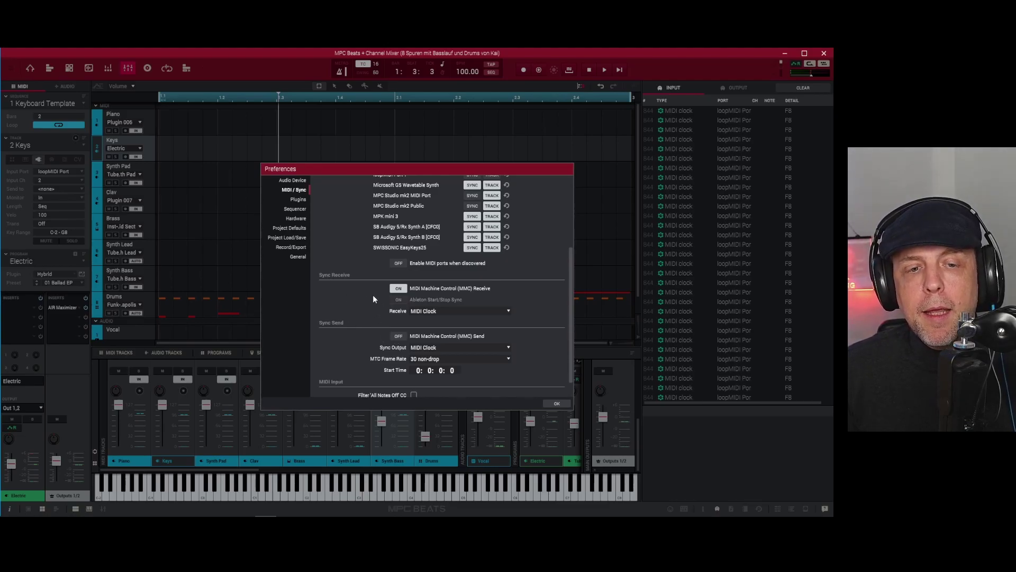
pyautogui.press('Escape')
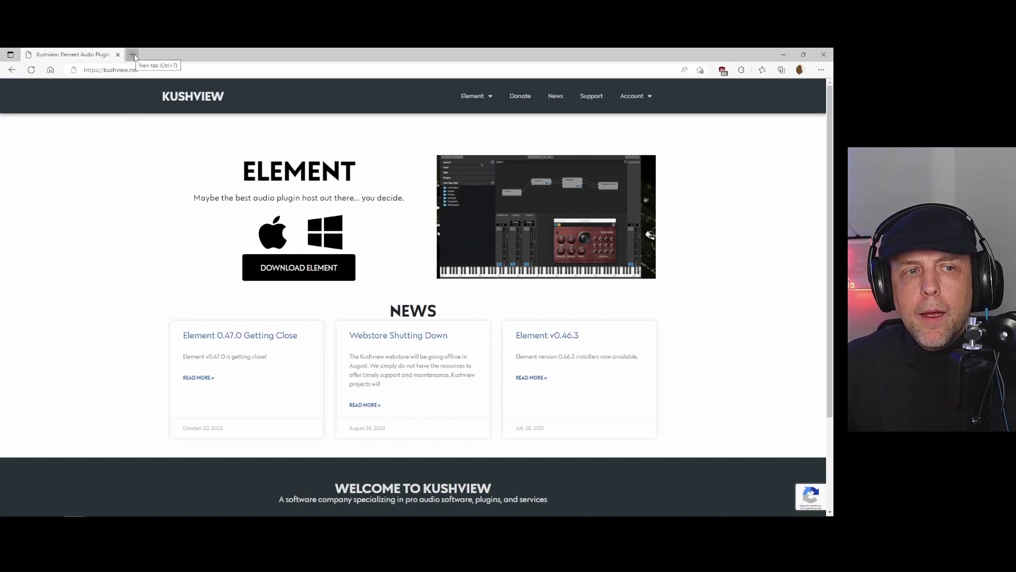
# Open a new Edge tab beside the Kushview tab, showing the Microsoft start page
pyautogui.click(133, 55)
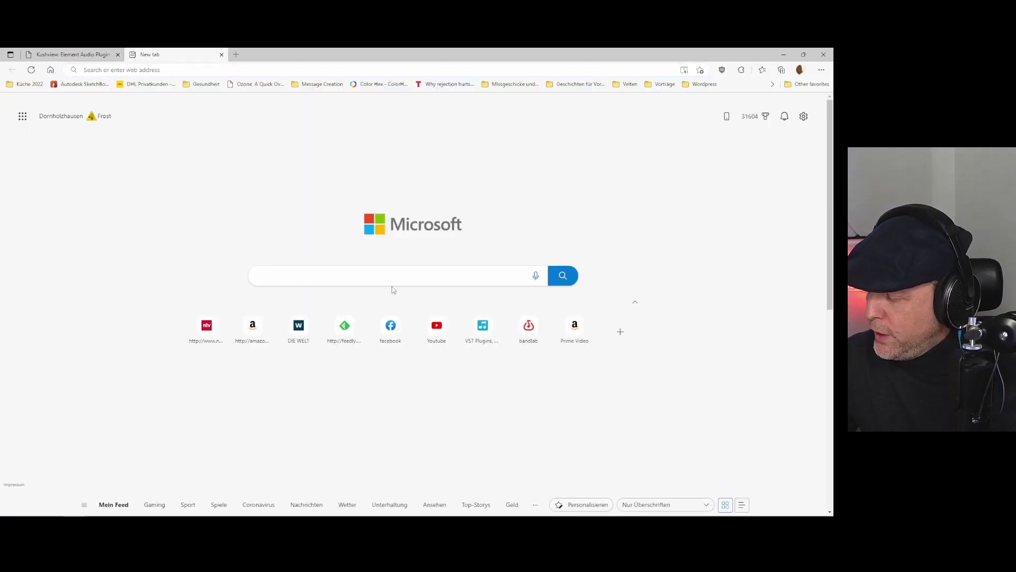
# Search 'loopmidi', visit and close the loopMIDI homepage, then go back to the Kushview tab
pyautogui.write('loo')
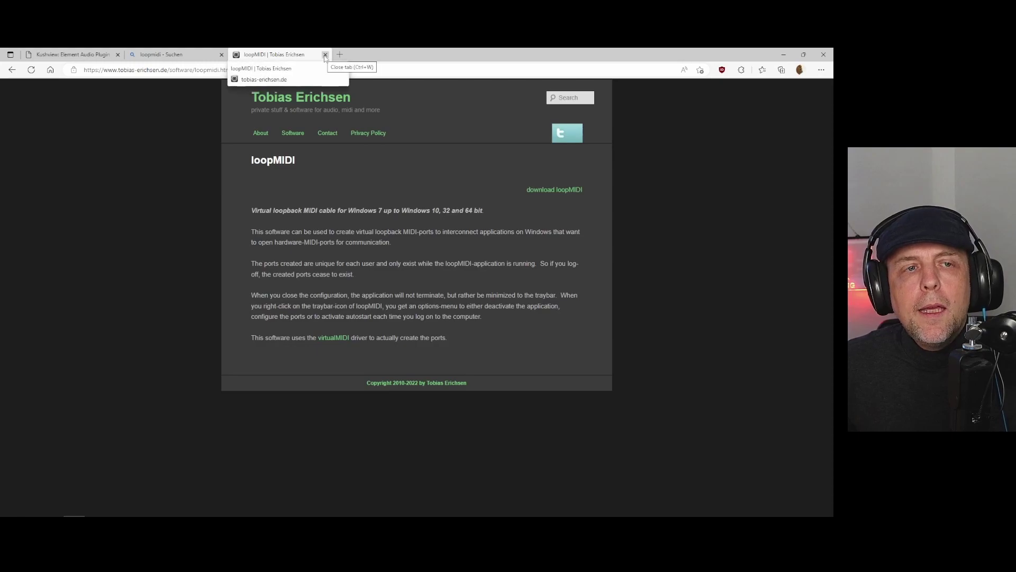
pyautogui.click(325, 54)
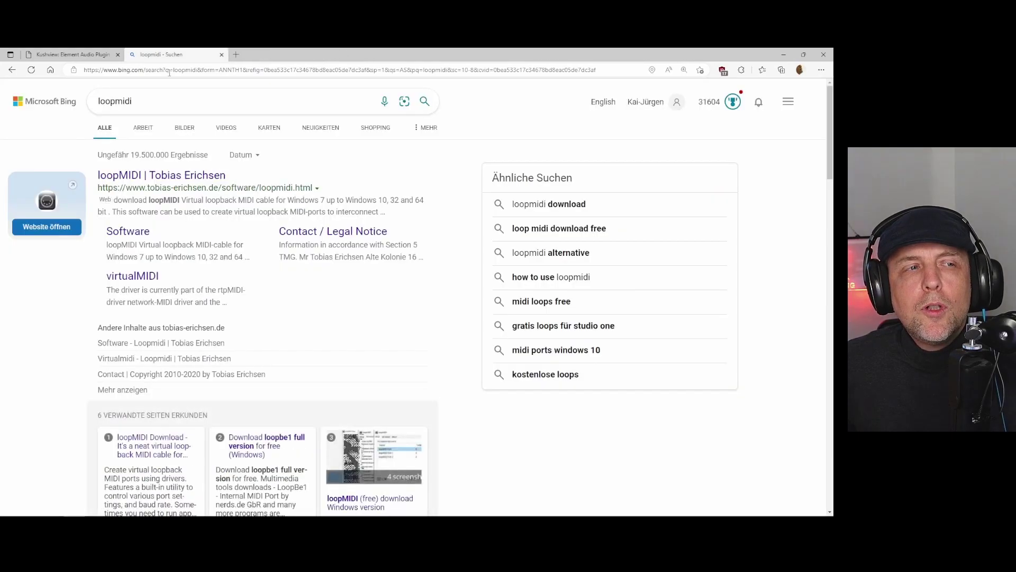
pyautogui.click(82, 55)
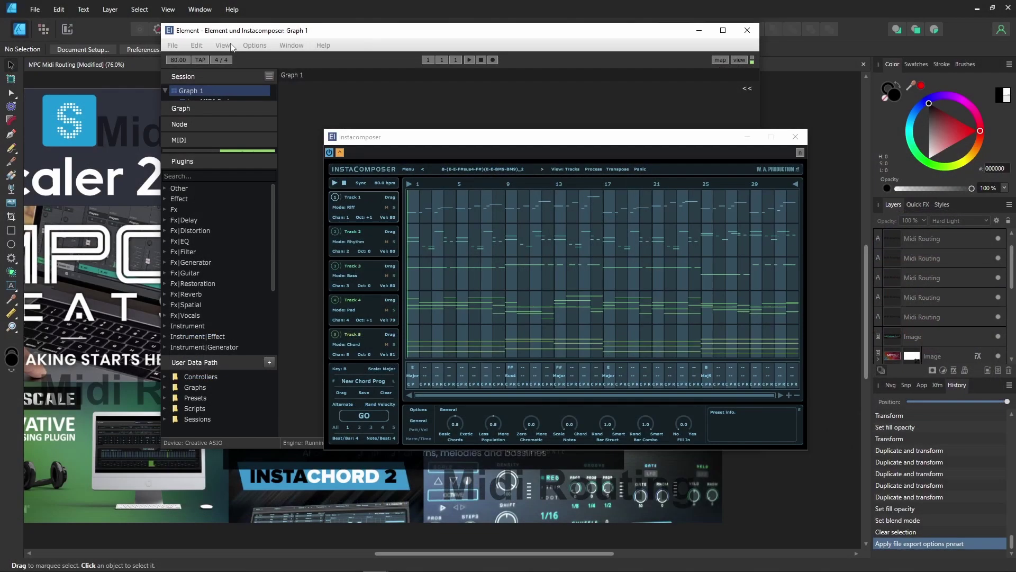
# Open Element's Plugin Manager and run a scan for new or updated plug-ins
pyautogui.click(223, 46)
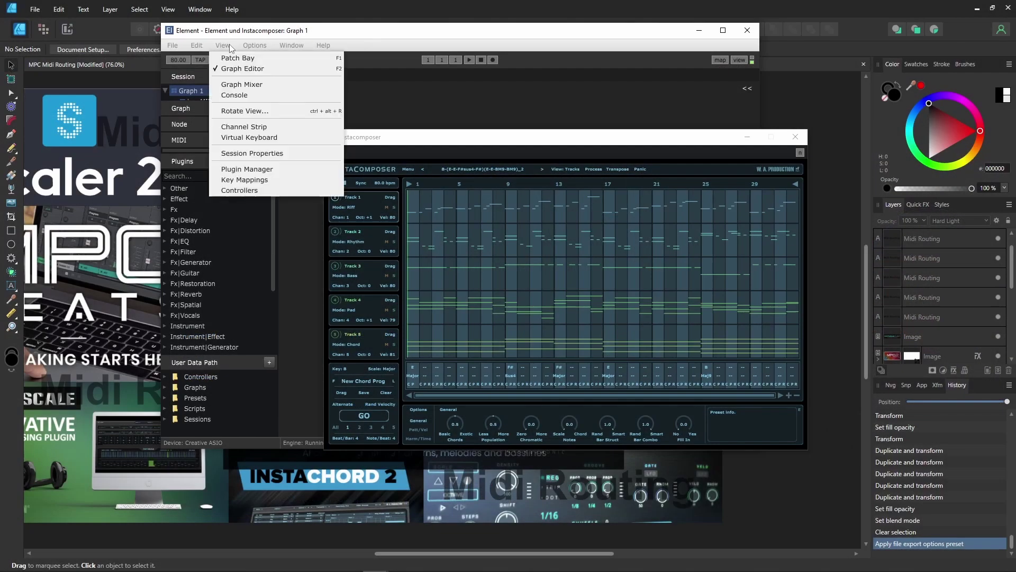
pyautogui.click(247, 169)
pyautogui.click(324, 77)
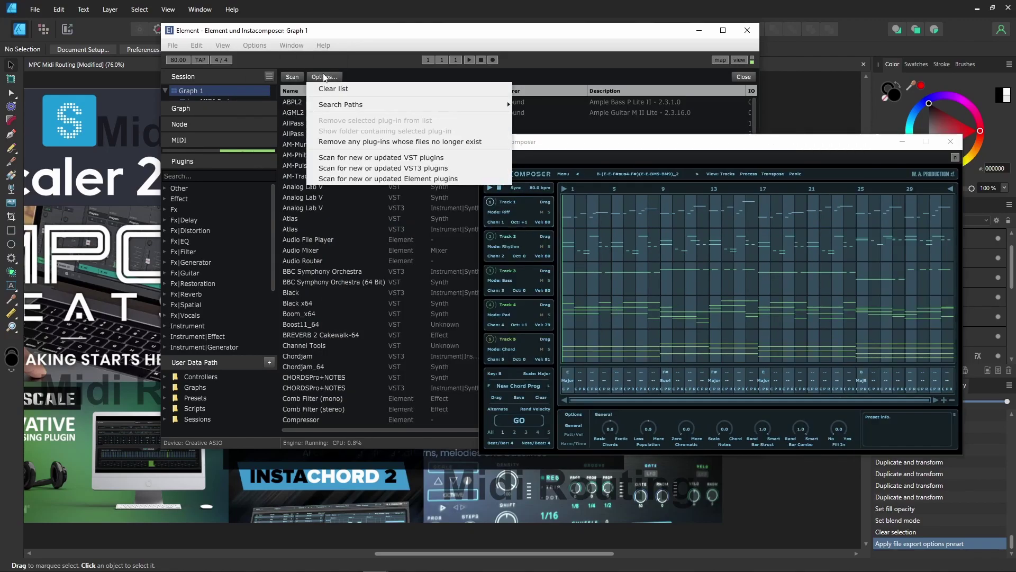
pyautogui.click(292, 78)
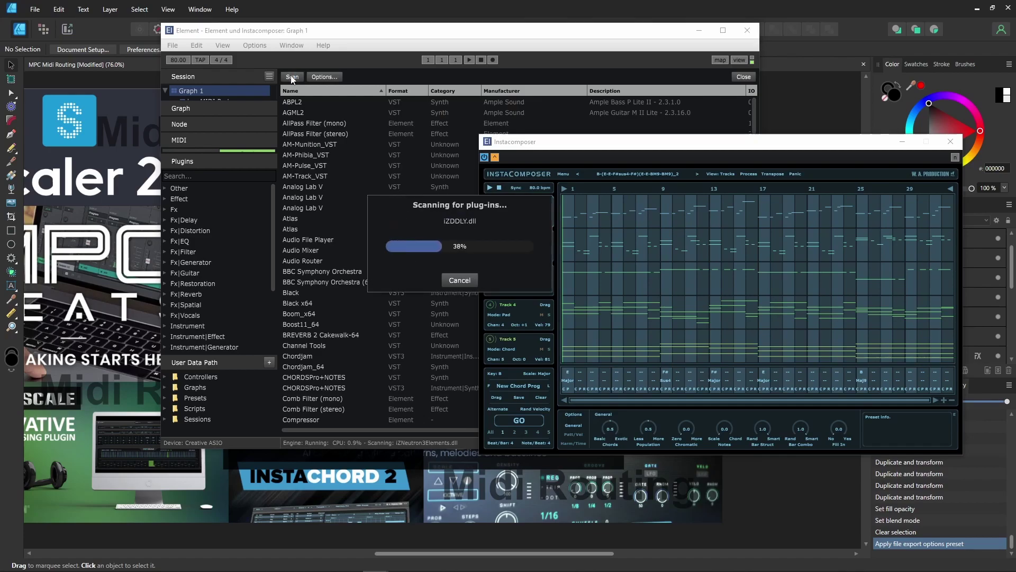